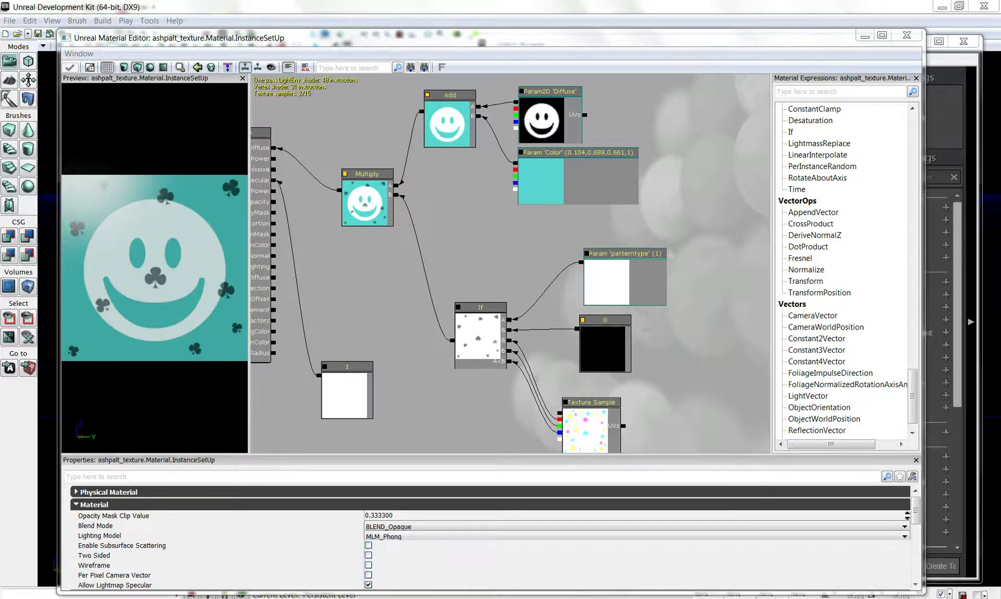
- Examine the Color and Diffuse parameters and how they feed the Add and Multiply nodes of the InstanceSetUp material
mouse_move(510, 249)
mouse_down()
mouse_move(534, 255)
mouse_move(545, 276)
mouse_move(520, 249)
mouse_move(471, 270)
mouse_move(470, 310)
mouse_move(434, 313)
mouse_move(529, 319)
mouse_up()
scroll(529, 319, up, 1)
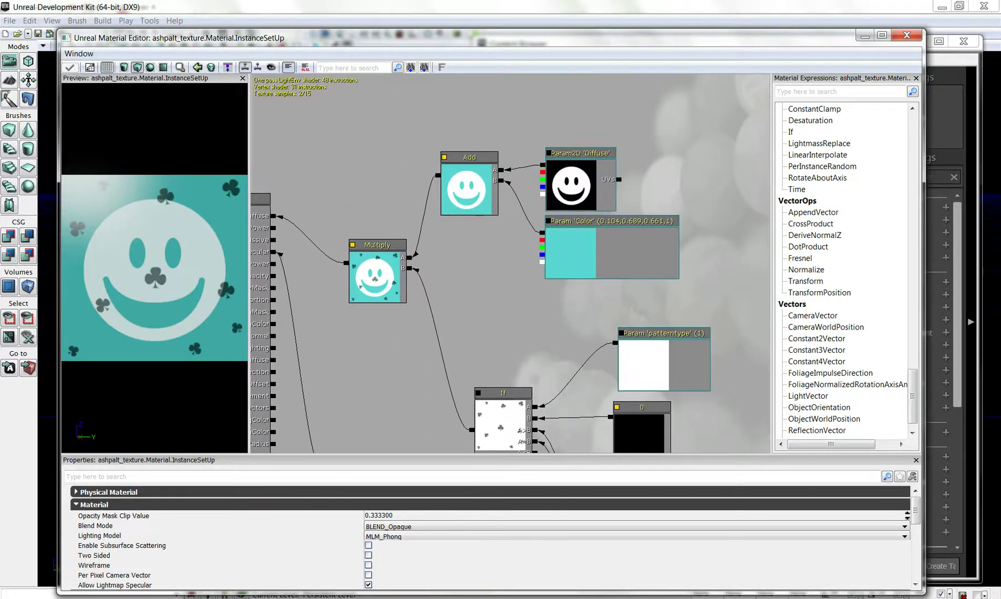
click(615, 252)
drag(615, 252, 604, 243)
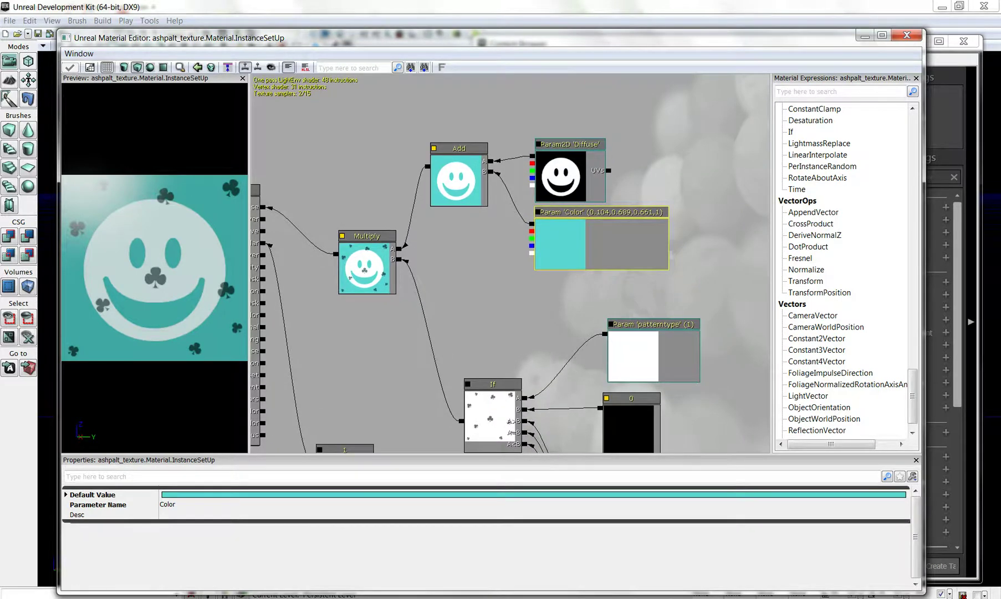
click(569, 176)
drag(571, 175, 493, 33)
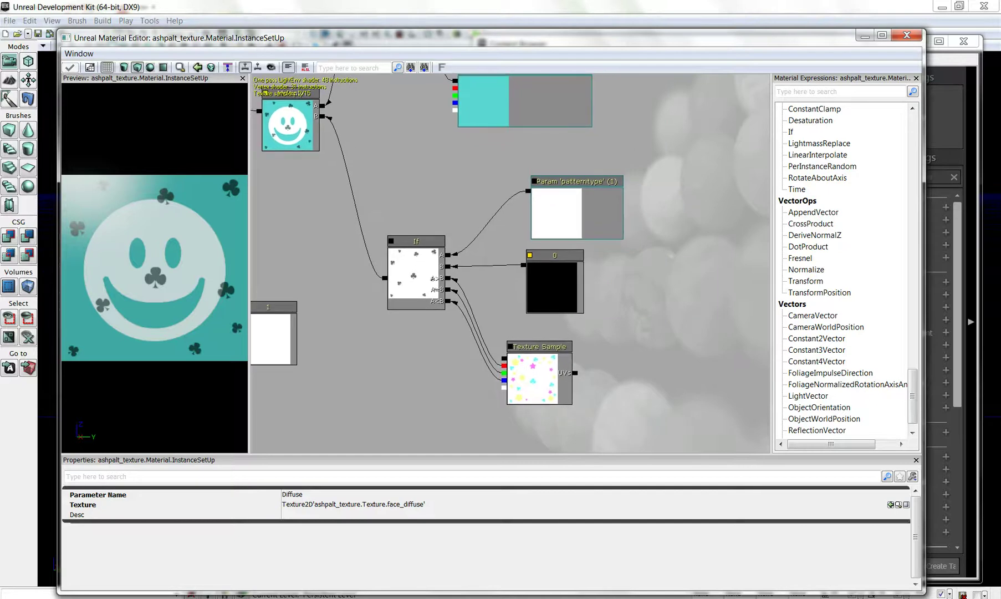
drag(492, 33, 487, 35)
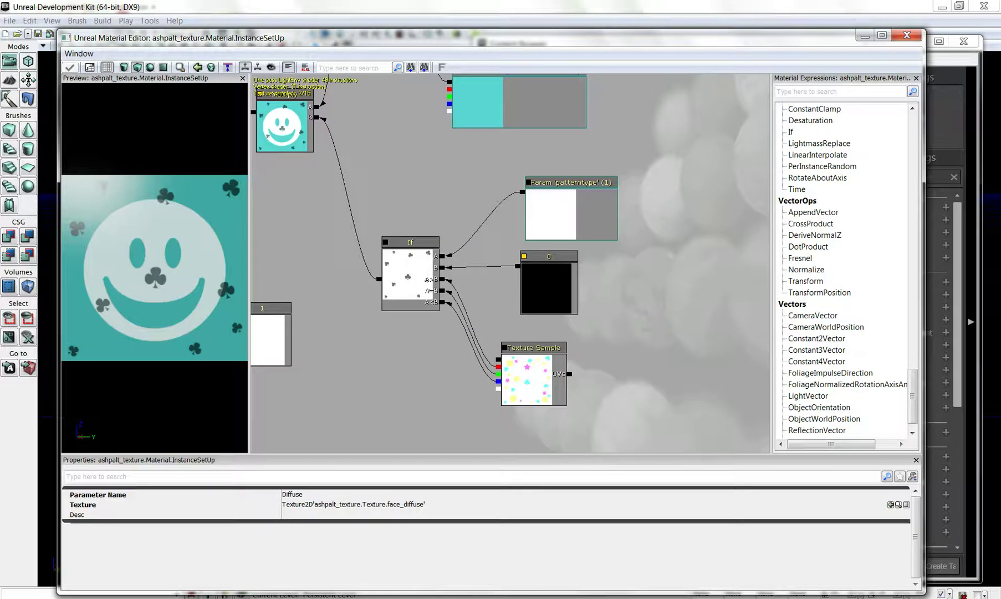
- Examine the patterntype parameter and the constant it is compared with in the If node
click(549, 285)
drag(604, 299, 645, 257)
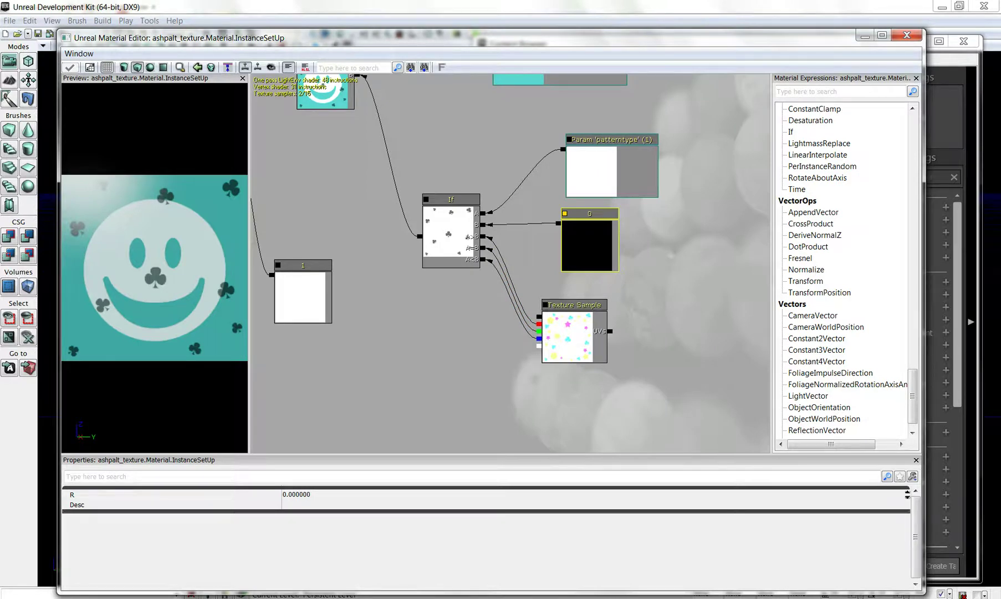
drag(156, 266, 168, 284)
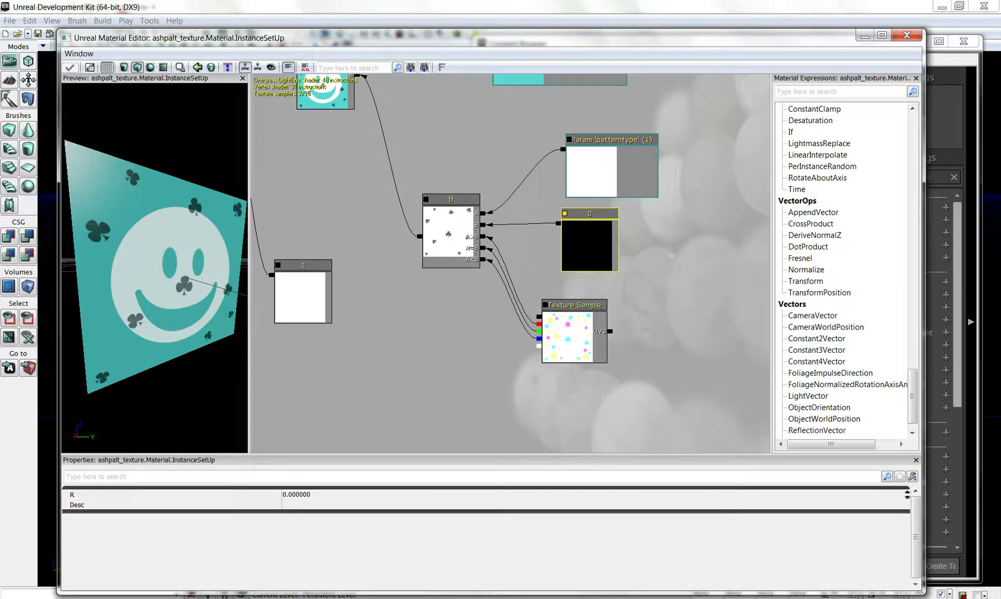
drag(471, 332, 450, 381)
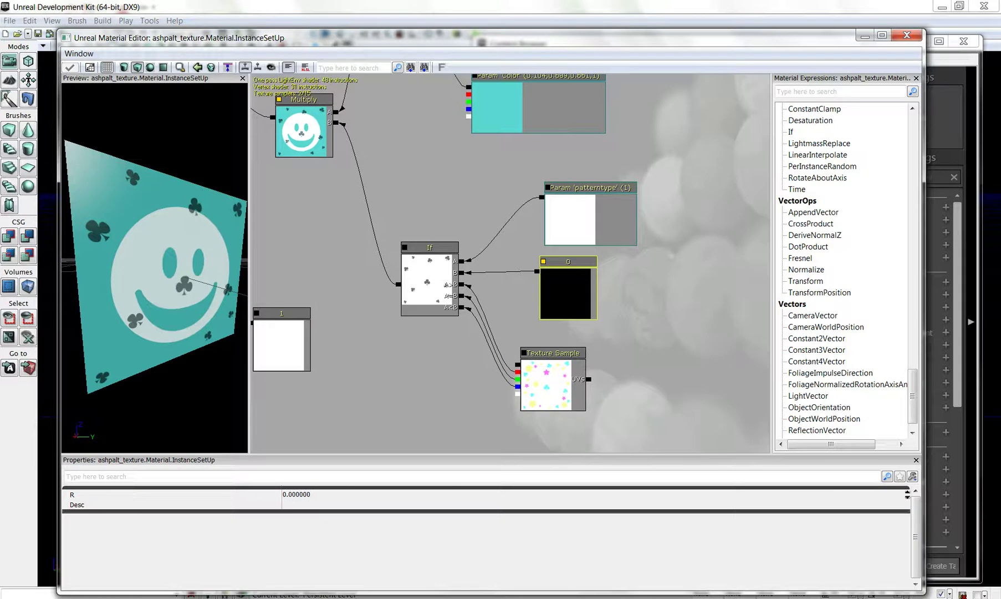
click(590, 218)
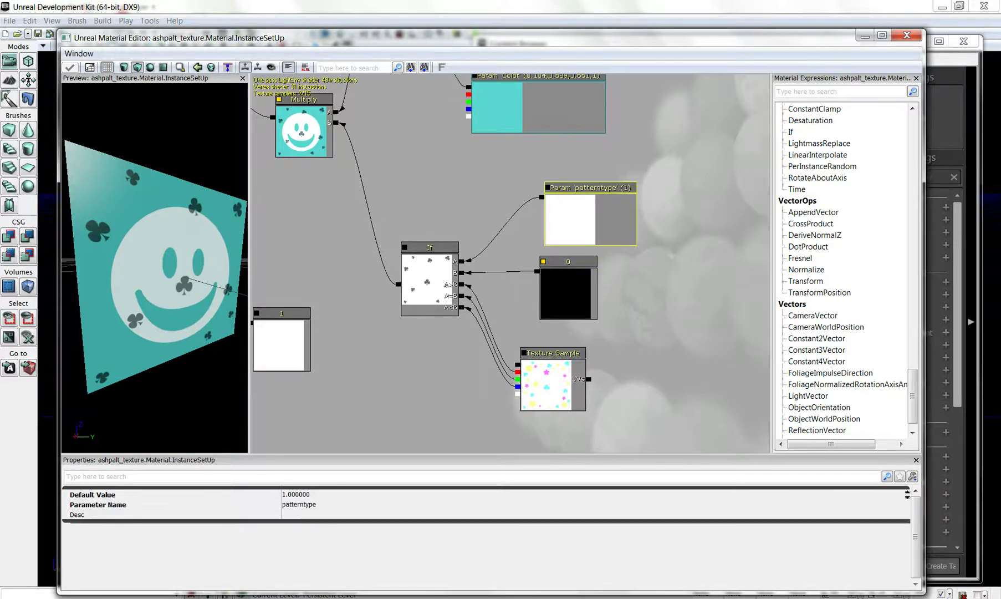
click(566, 293)
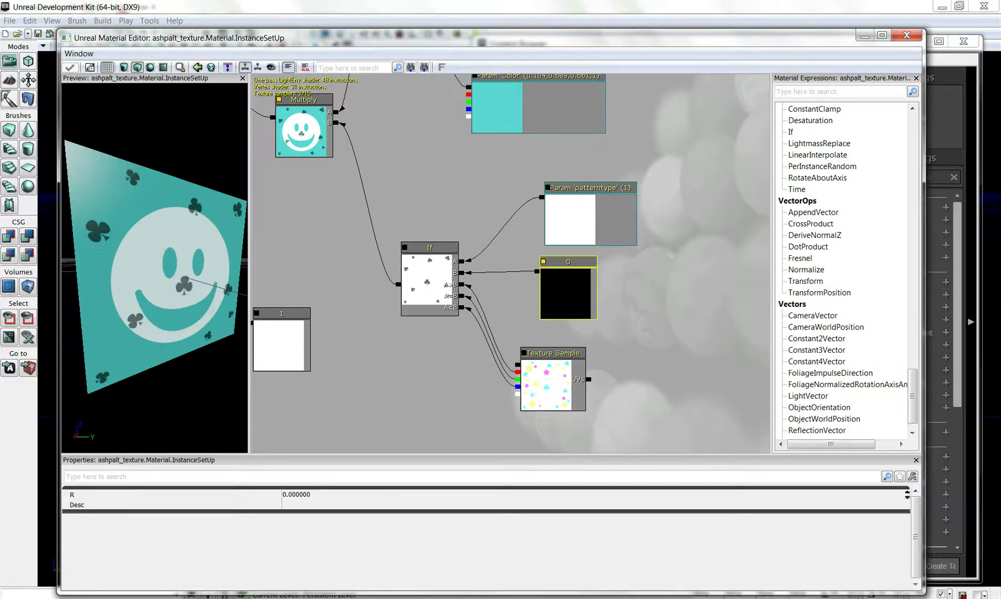
mouse_move(155, 268)
mouse_down()
mouse_move(111, 266)
mouse_move(153, 268)
mouse_up()
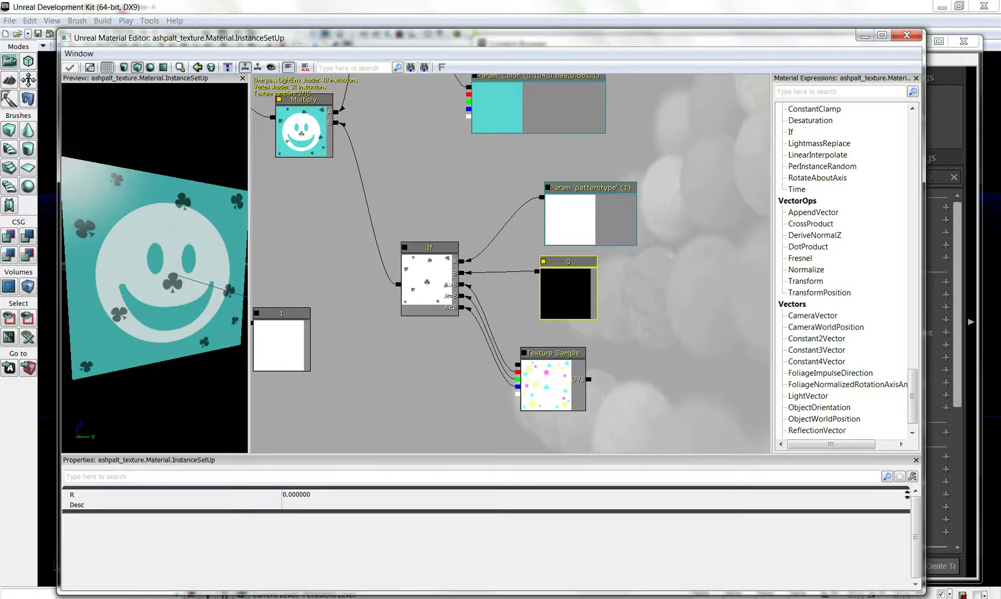
- Try a value of 1 for the constant compared with patterntype in the If node
click(297, 494)
text(1)
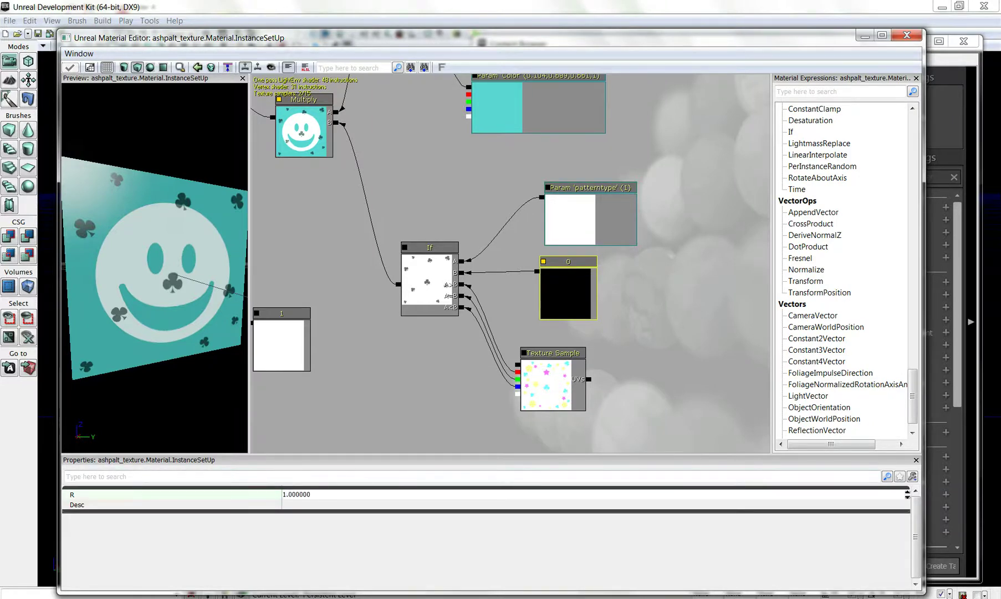
key(Return)
drag(158, 266, 175, 300)
- Try a default value of 0 for the patterntype parameter
click(591, 219)
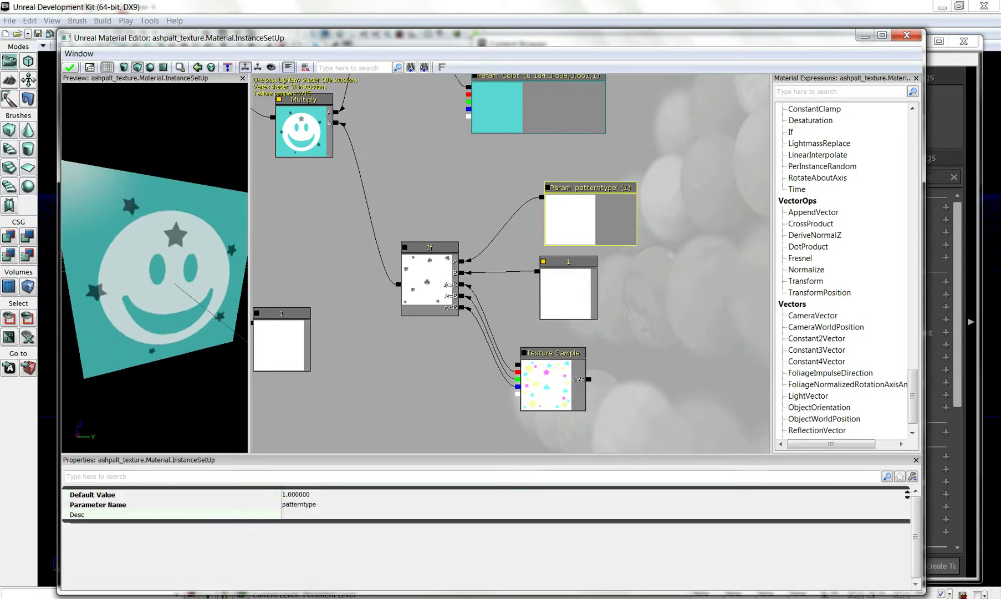
click(296, 494)
text(0)
key(Return)
mouse_move(155, 268)
mouse_down()
mouse_move(161, 244)
mouse_move(175, 266)
mouse_move(205, 277)
mouse_move(149, 258)
mouse_move(159, 251)
mouse_up()
scroll(434, 338, down, 3)
drag(637, 333, 687, 319)
drag(159, 250, 141, 261)
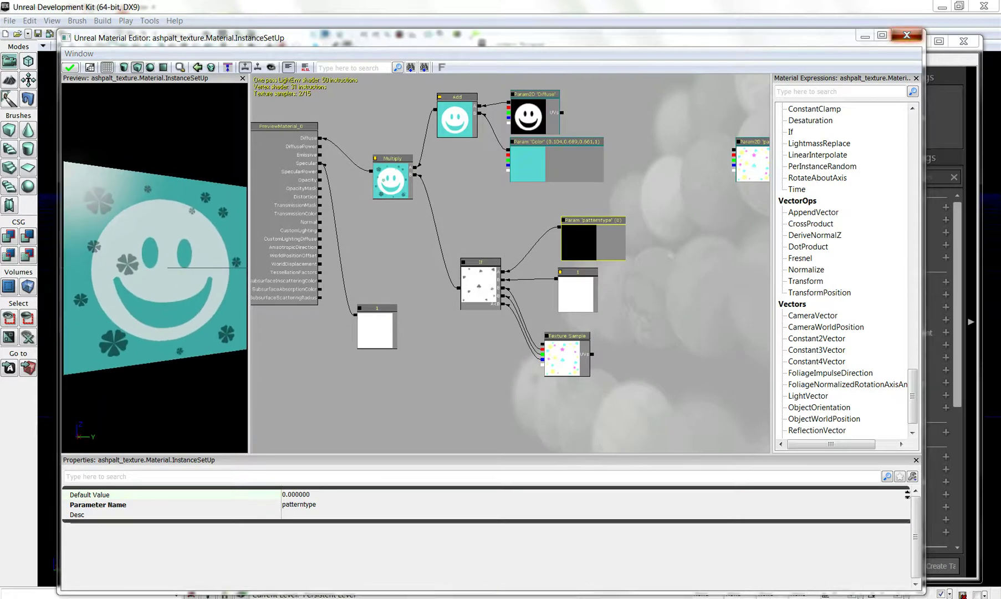
- Close the material without applying the edits and create a MaterialInstanceConstant named Test in the ashpalt_texture package's Material group
click(906, 35)
key(Return)
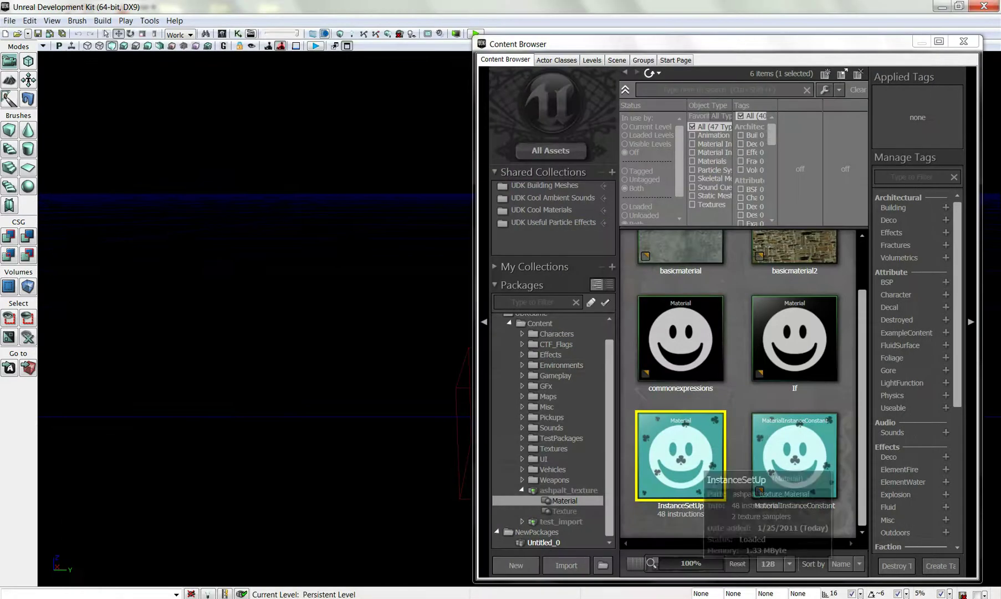
right_click(738, 366)
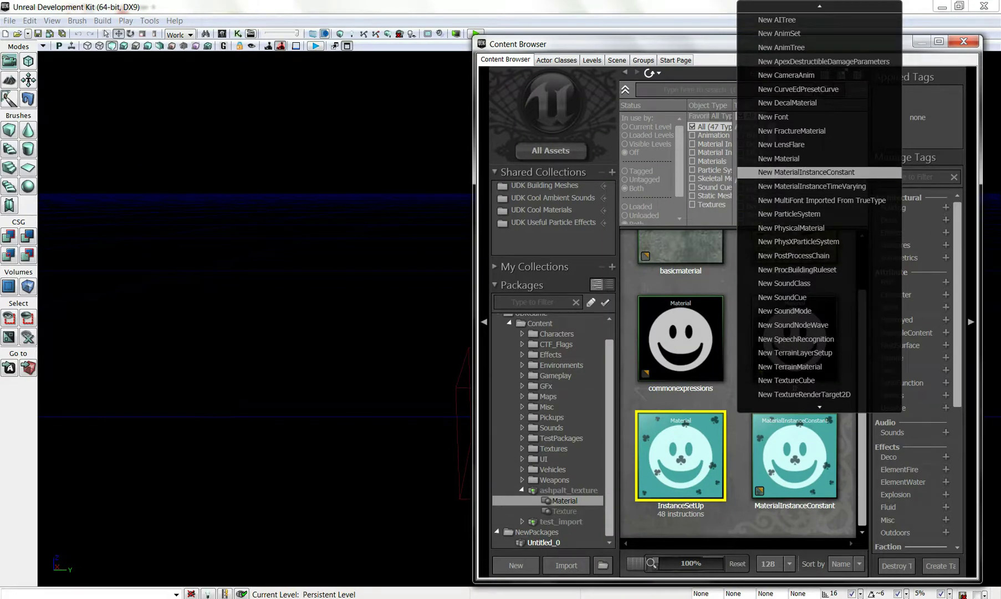
click(806, 172)
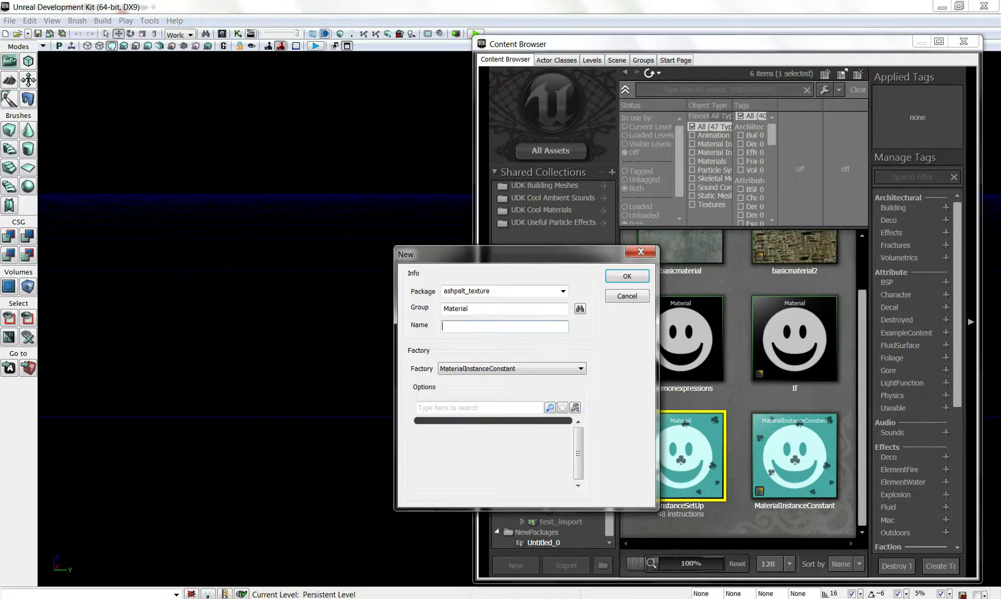
text(test)
key(Return)
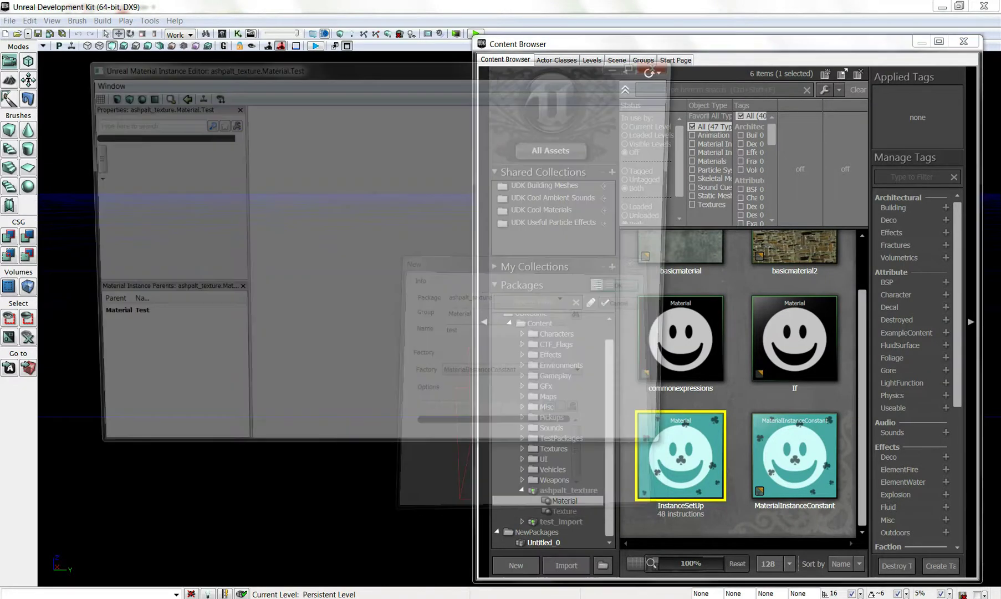
- Assign the InstanceSetUp material as the parent of the Test instance
scroll(460, 280, down, 5)
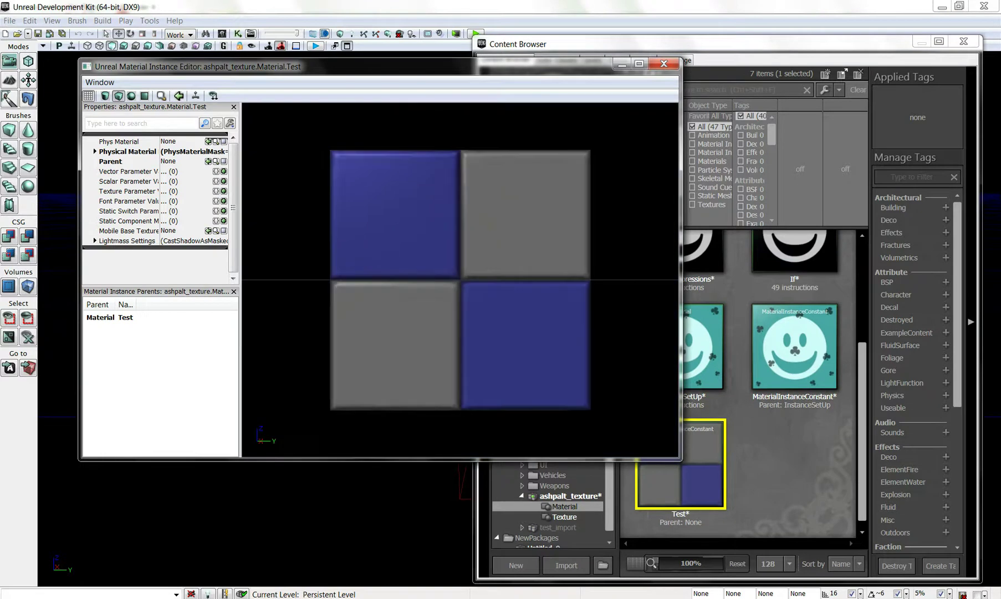
drag(460, 280, 427, 280)
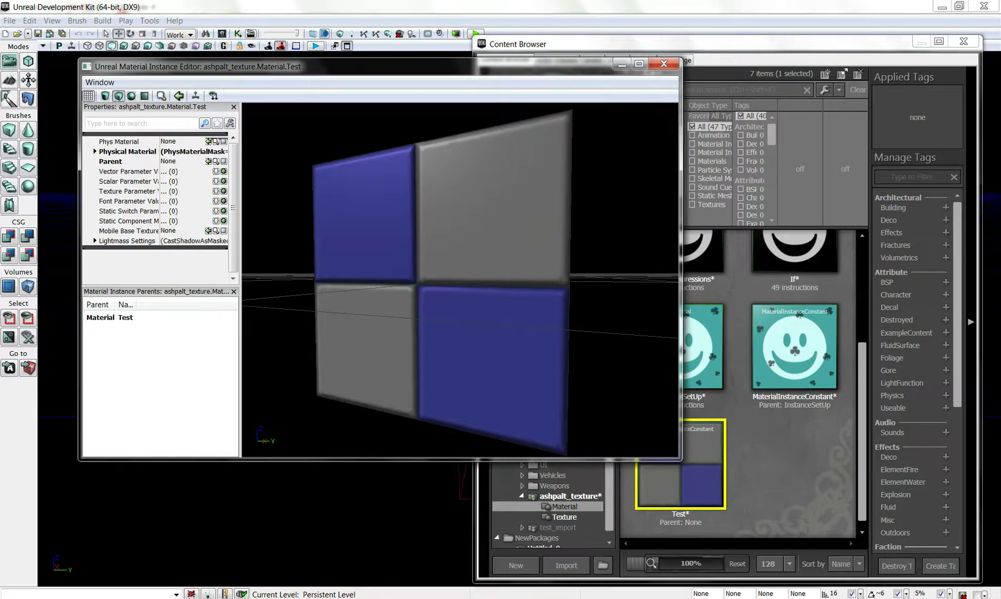
click(742, 427)
click(699, 350)
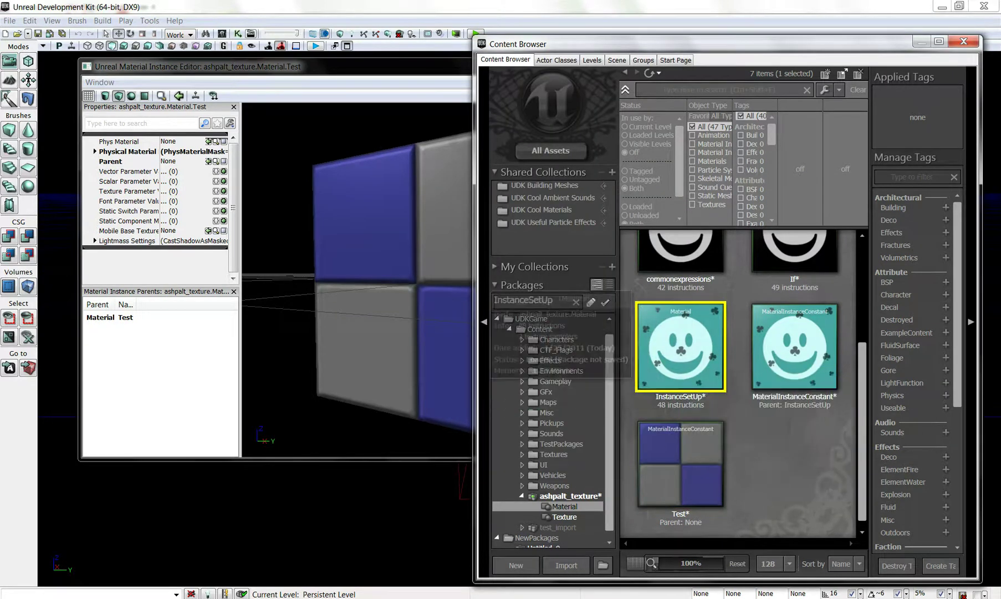
click(208, 161)
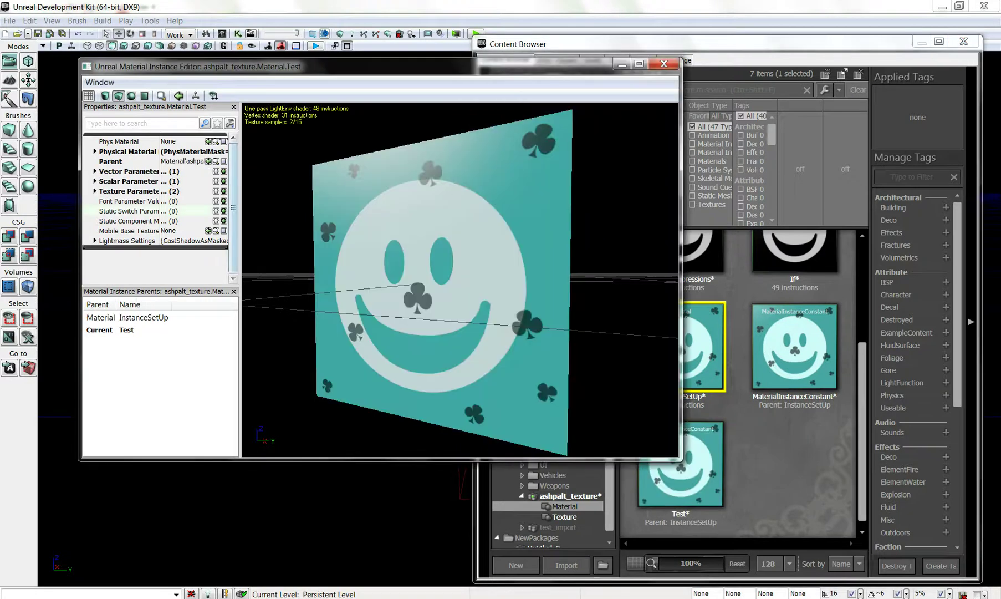
- Expand the vector and scalar parameter values of the Test instance
mouse_move(460, 280)
right_down()
mouse_move(460, 305)
mouse_move(461, 277)
right_up()
click(94, 171)
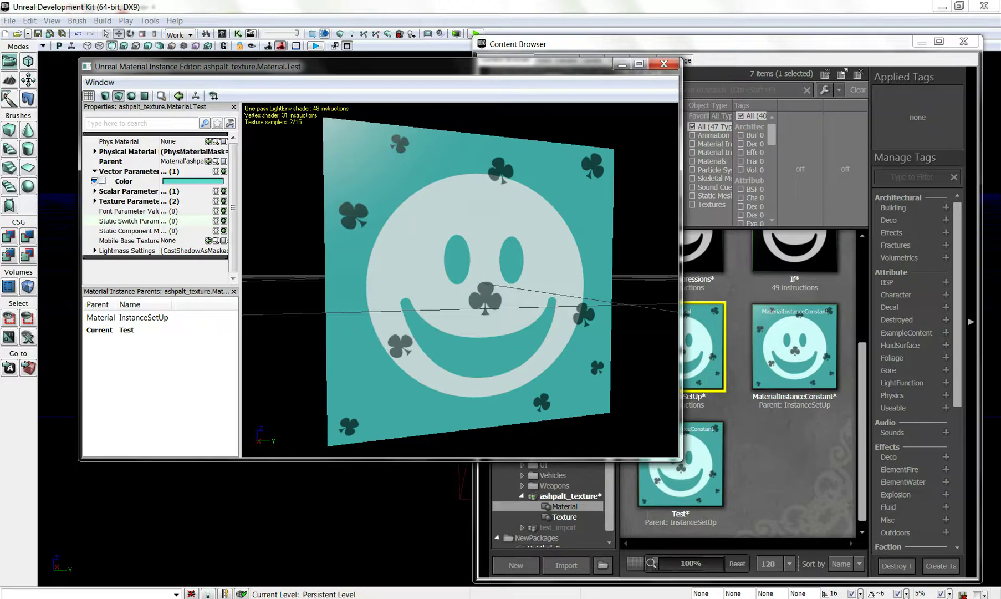
click(95, 191)
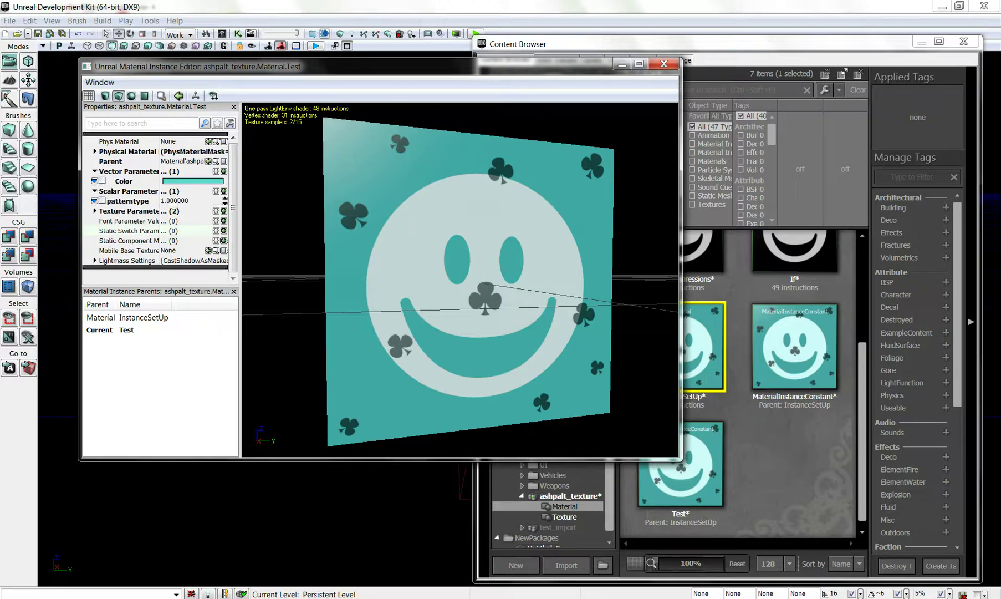
drag(461, 280, 476, 319)
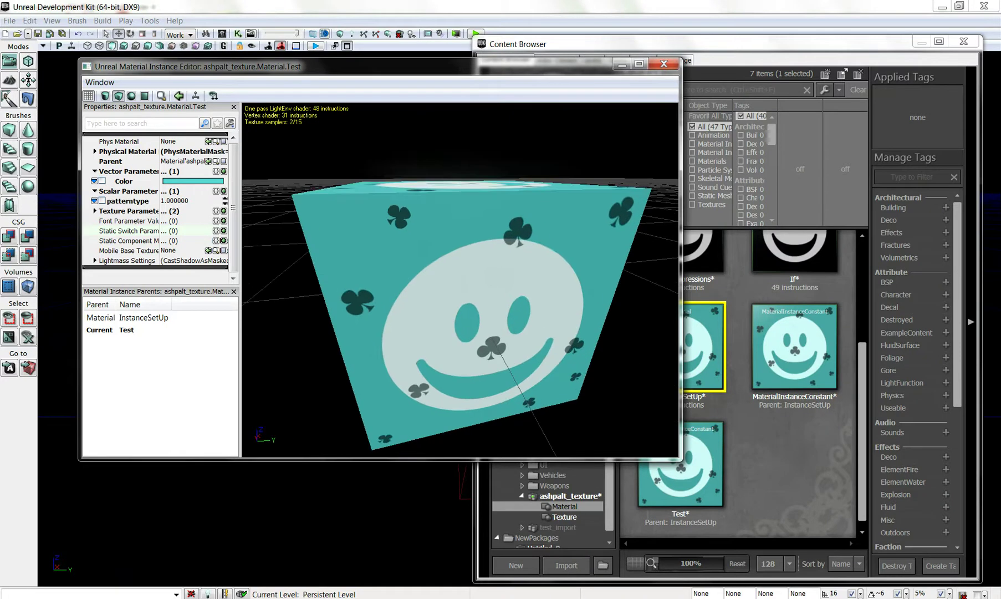
- Set the instance's Color parameter to purple and enable its override
click(193, 181)
mouse_move(333, 190)
mouse_down()
mouse_move(411, 183)
mouse_move(405, 204)
mouse_move(366, 166)
mouse_up()
click(378, 378)
click(102, 181)
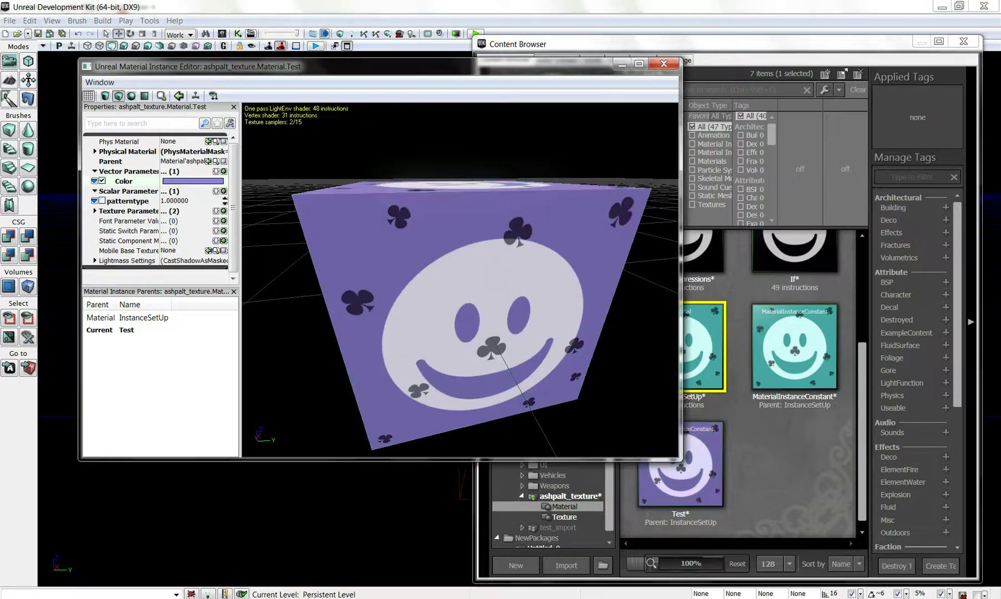
drag(460, 280, 388, 258)
click(736, 397)
drag(444, 327, 402, 324)
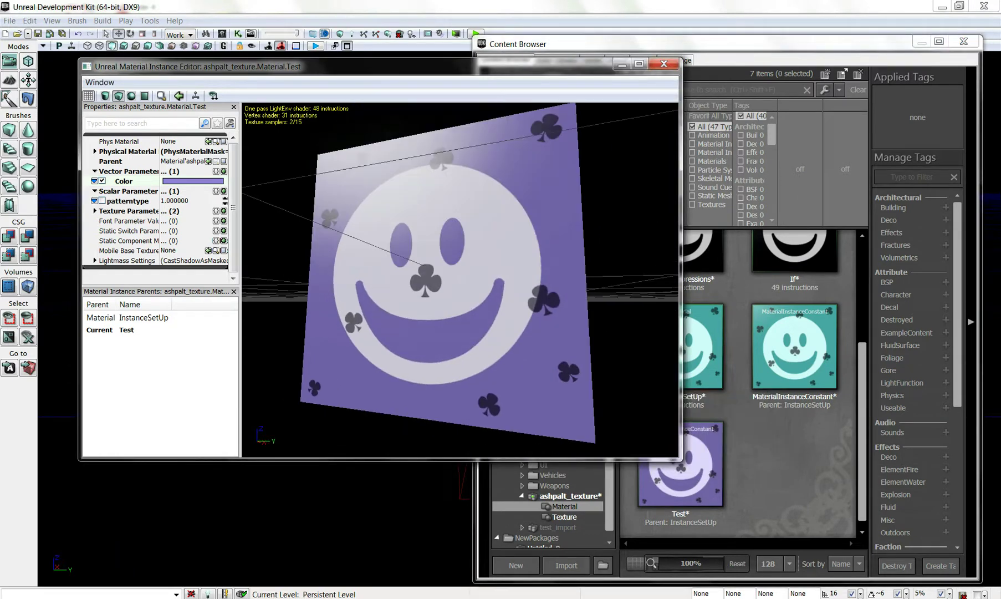
- Change the instance's Color parameter to orange
click(193, 181)
click(403, 203)
click(377, 378)
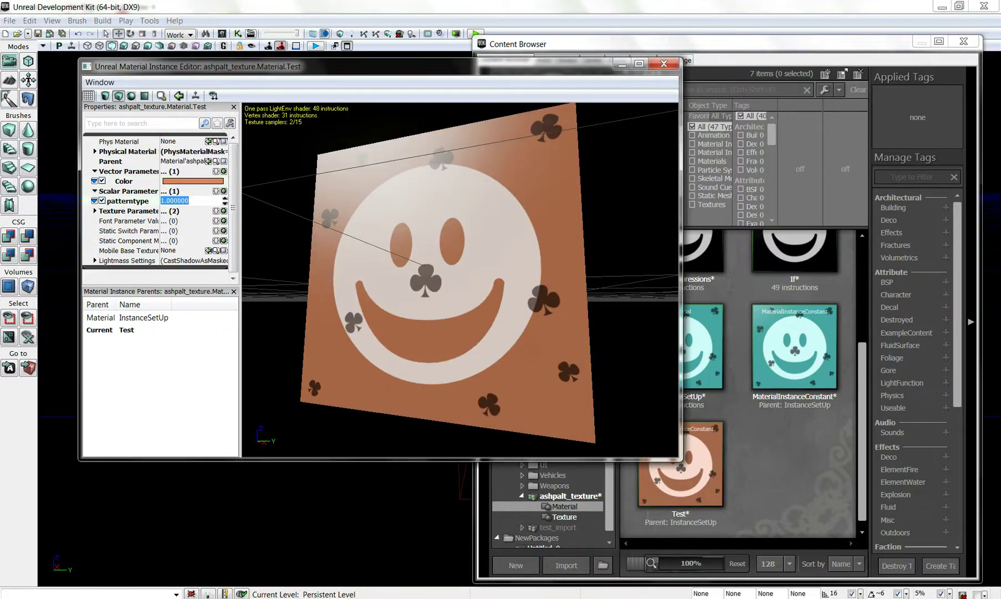
- Try patterntype values of 0, 2 and 1 on the Test instance
drag(460, 280, 510, 277)
click(192, 201)
text(0)
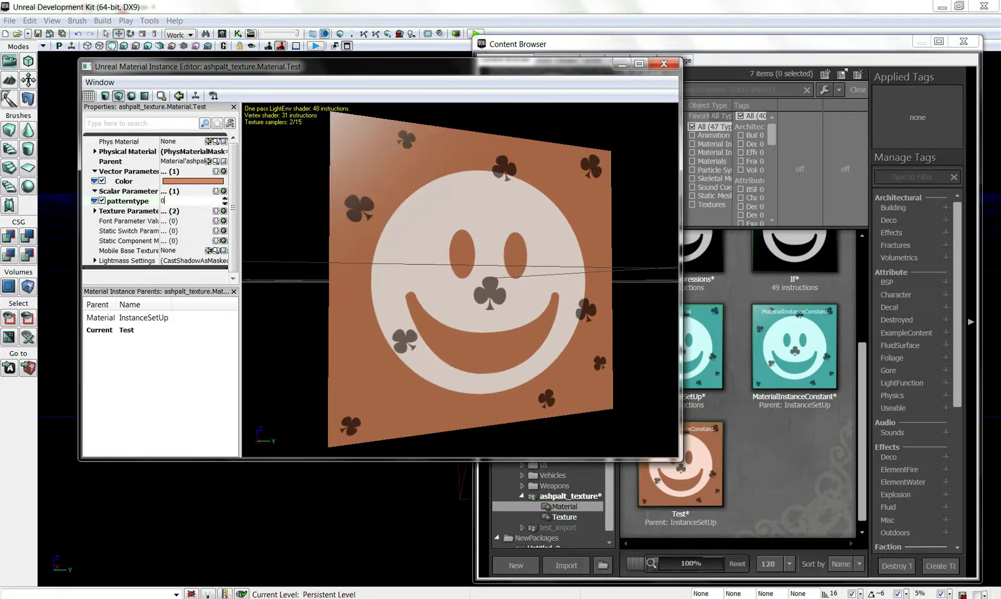
key(Return)
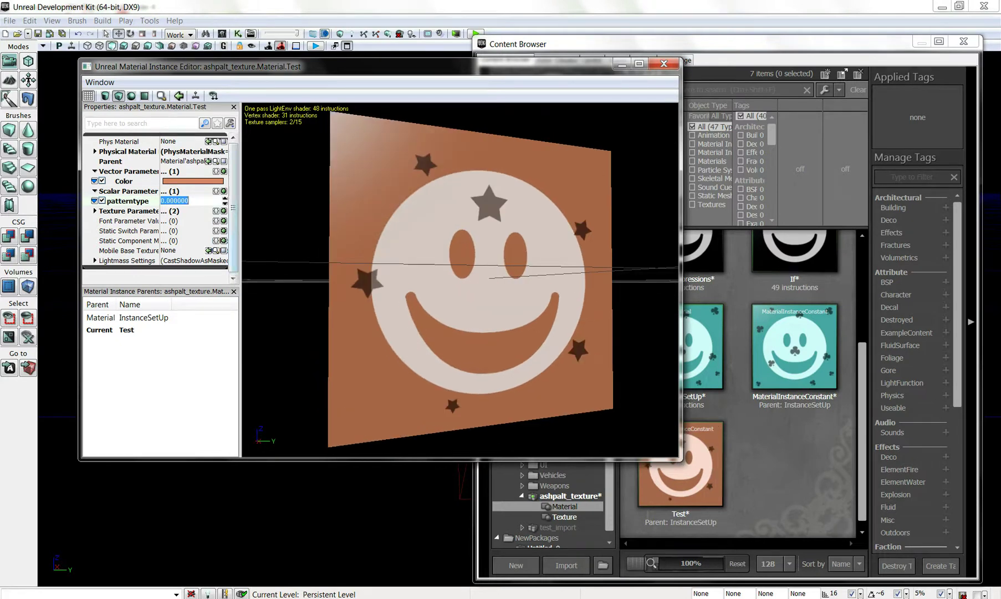
text(2)
key(Return)
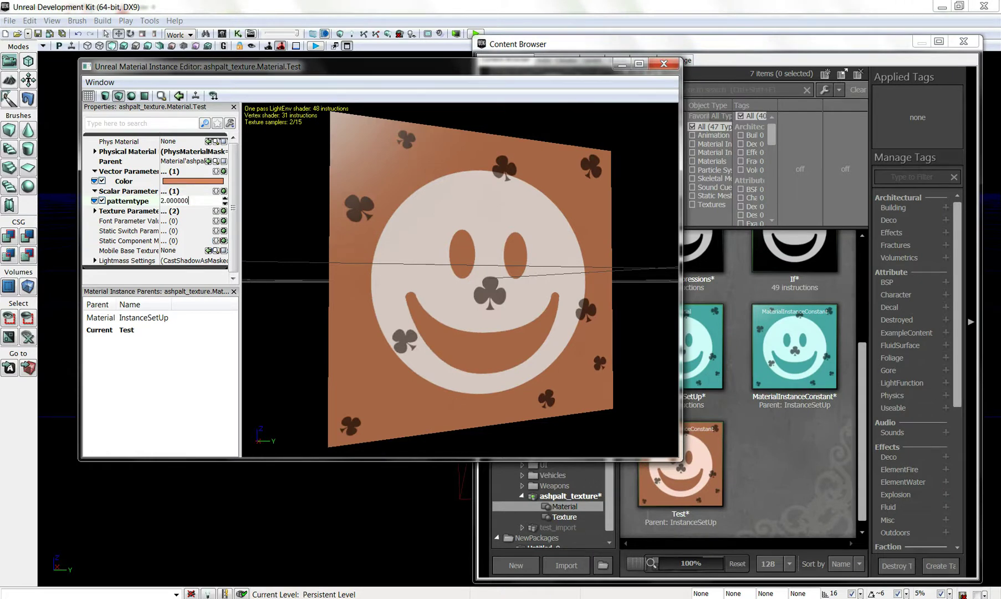
text(1)
key(Return)
- Set the Test instance's patterntype to -1
text(-1)
key(Return)
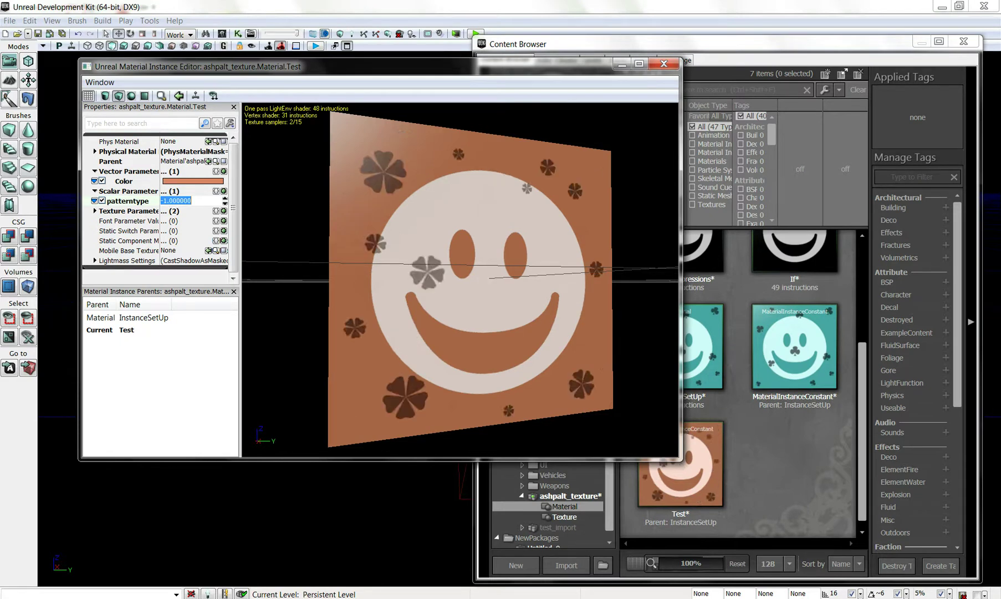
drag(460, 280, 455, 258)
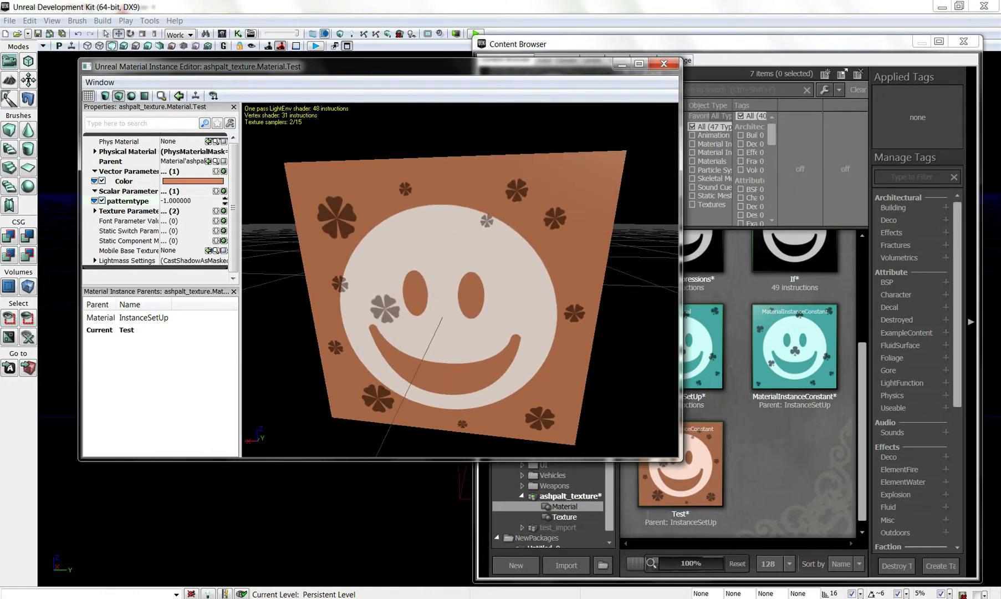
drag(455, 258, 515, 261)
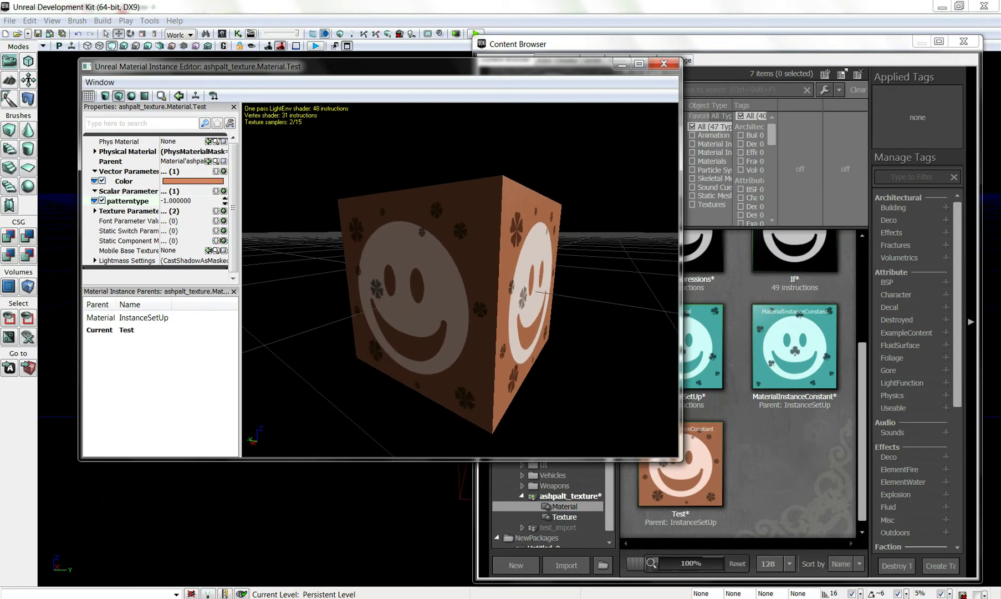